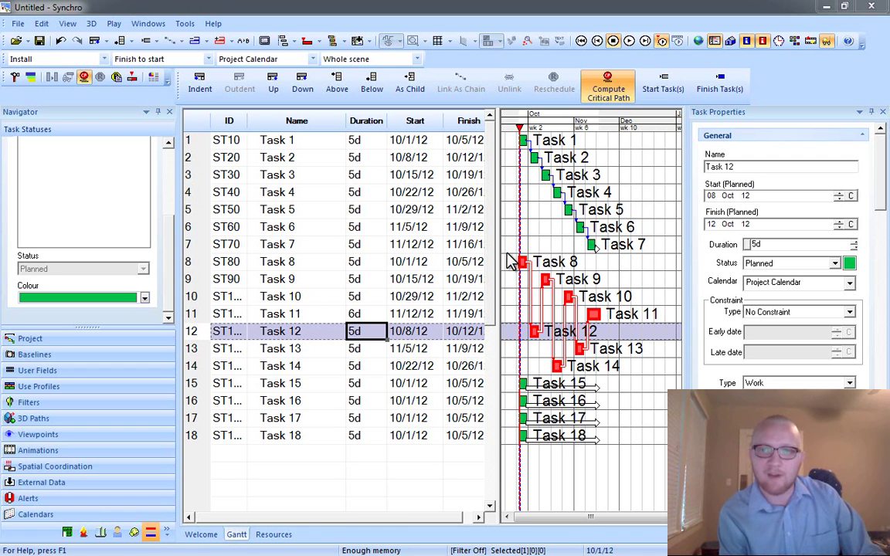
# Step: Widen the task grid so each task's full Finish date is readable
pyautogui.moveTo(497, 247); pyautogui.dragTo(517, 249)
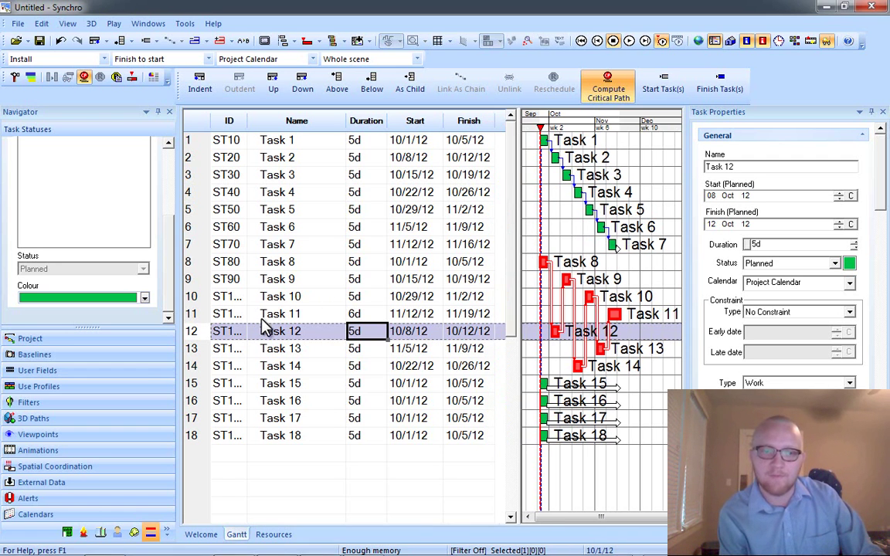
# Step: Show the Project settings in the Navigator, then close the Navigator panel
pyautogui.click(129, 338)
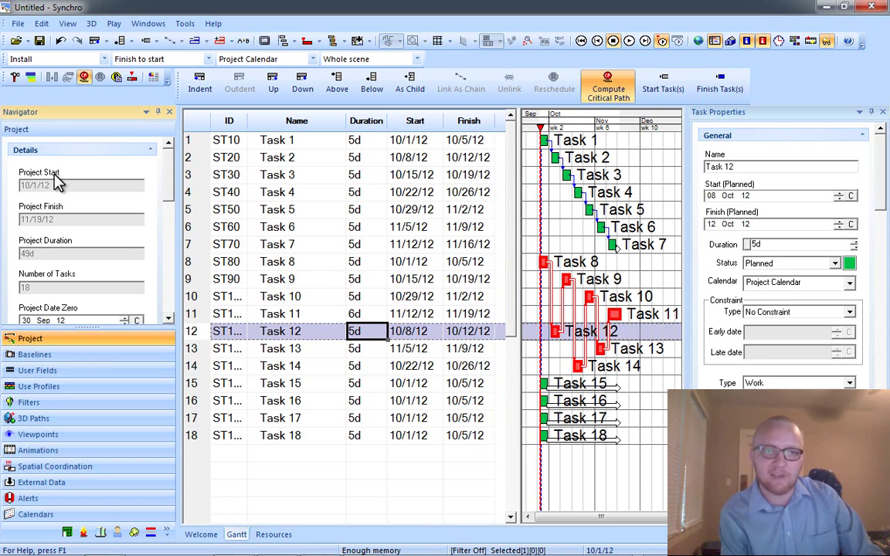
pyautogui.click(145, 23)
pyautogui.click(91, 142)
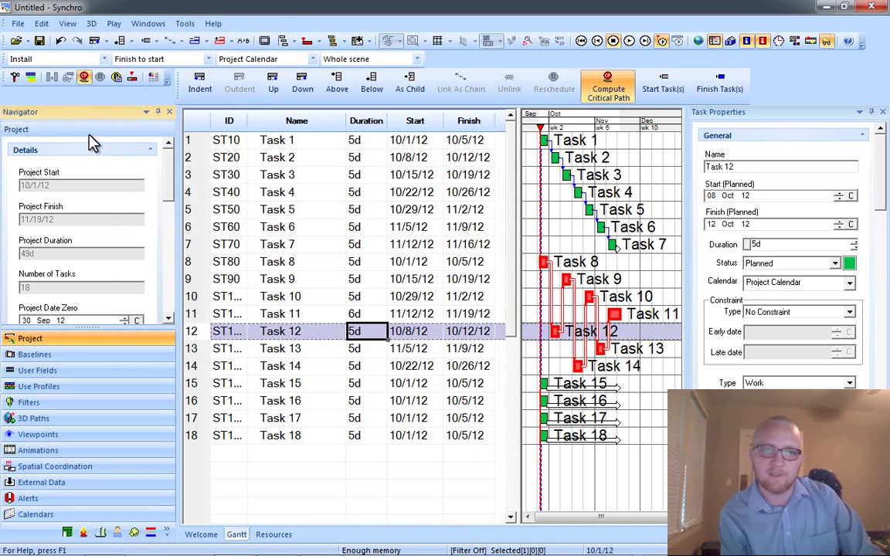
pyautogui.click(168, 113)
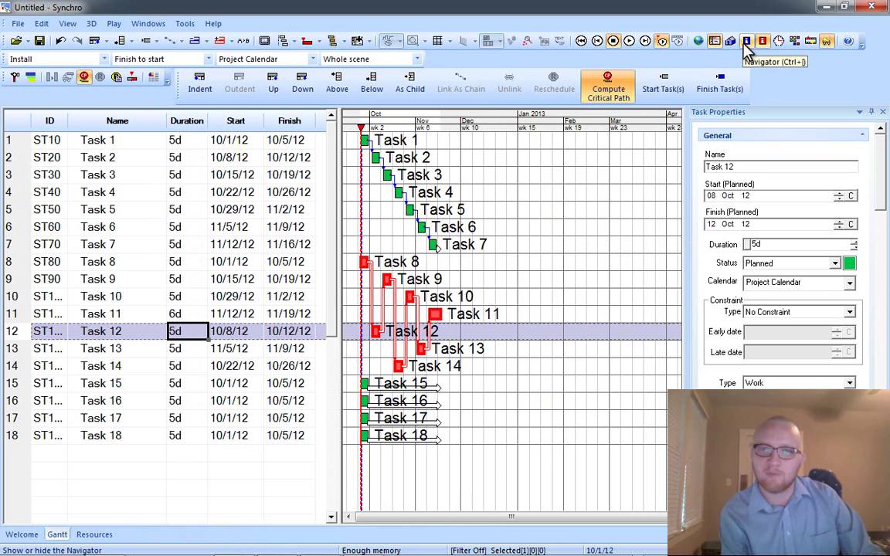
# Step: Reopen the Navigator from the Windows list and collapse the project Details section
pyautogui.click(151, 24)
pyautogui.moveTo(148, 24)
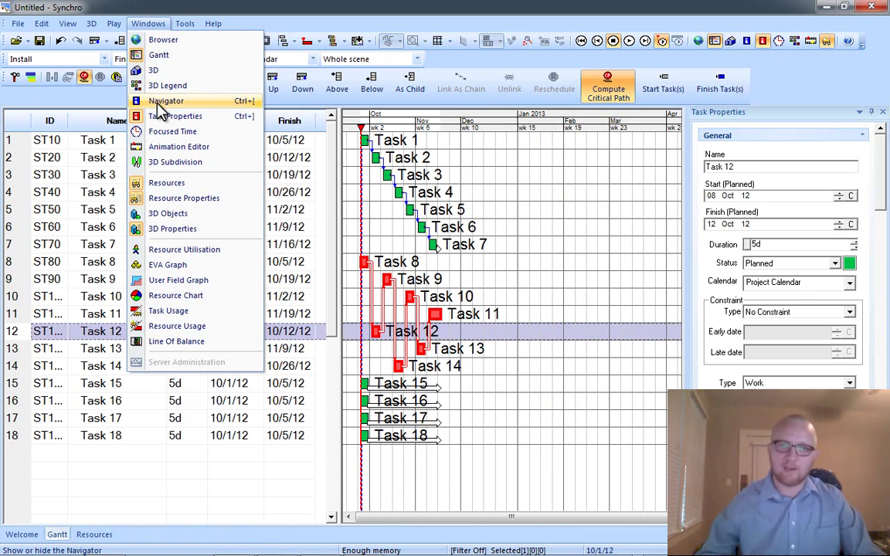
pyautogui.click(245, 109)
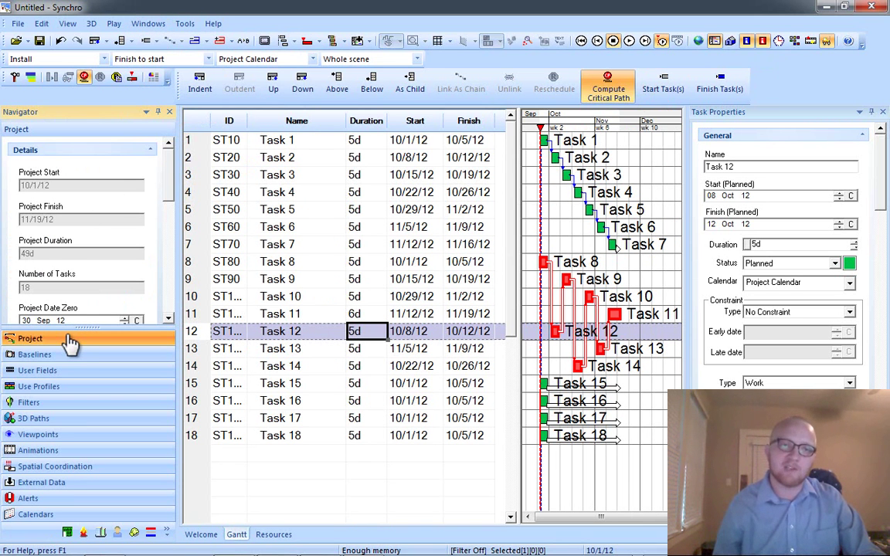
pyautogui.click(123, 151)
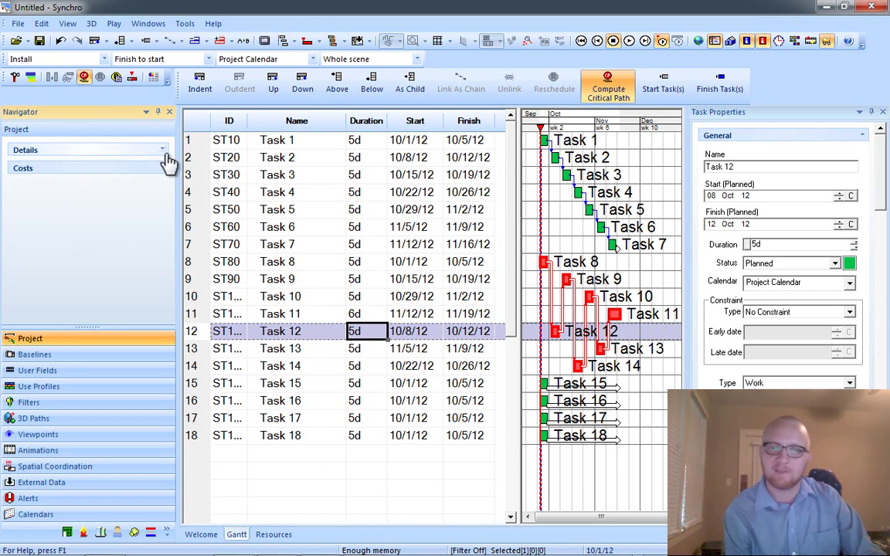
# Step: Expand project Details to the Data Date options and close the properties panel so the Gantt spans to April 2013
pyautogui.click(75, 154)
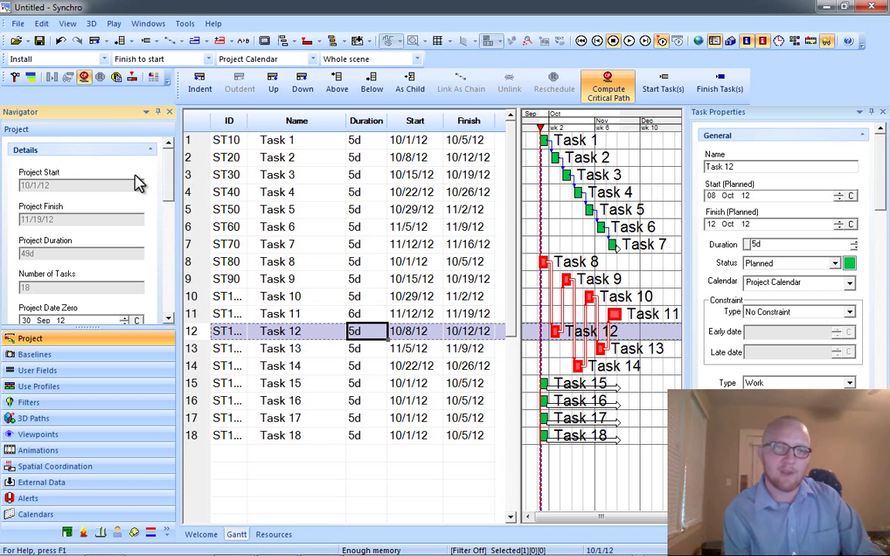
pyautogui.moveTo(168, 190); pyautogui.dragTo(177, 221)
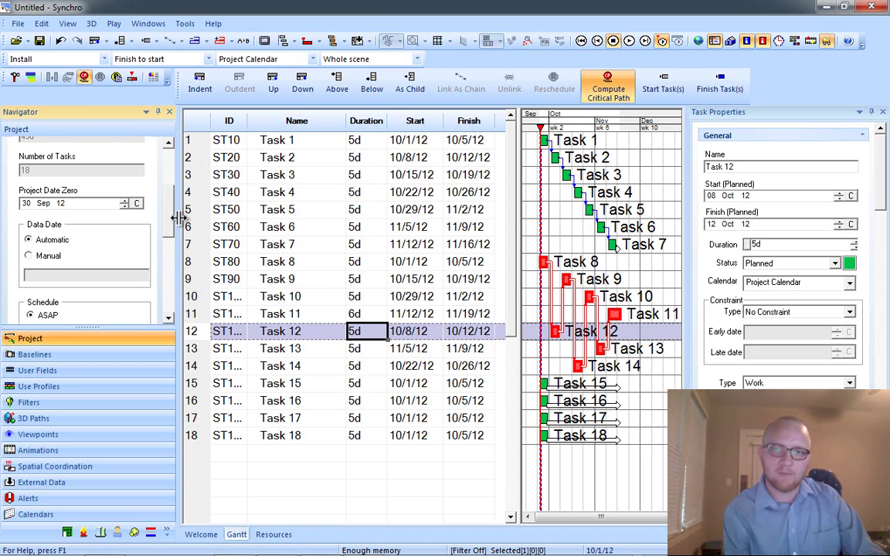
pyautogui.click(883, 112)
pyautogui.click(883, 112)
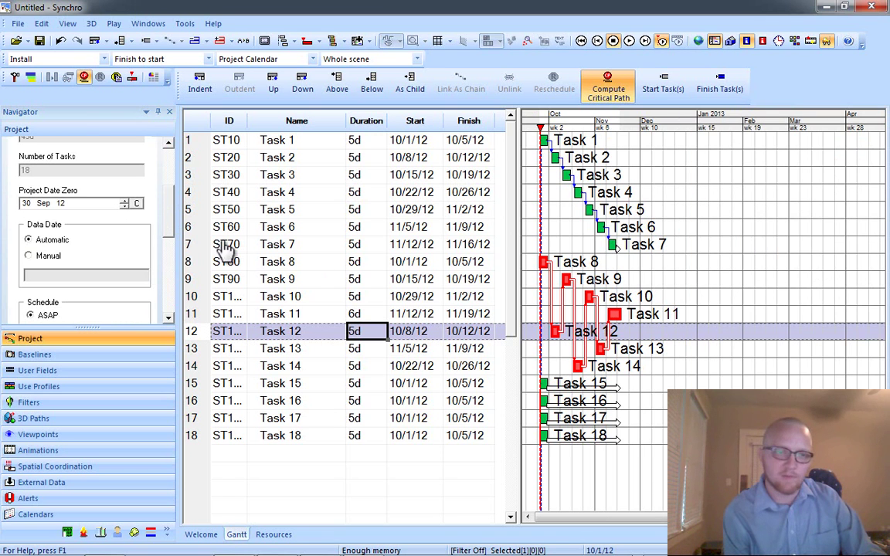
pyautogui.moveTo(171, 208)
pyautogui.mouseDown()
pyautogui.moveTo(168, 190)
pyautogui.moveTo(171, 215)
pyautogui.mouseUp()
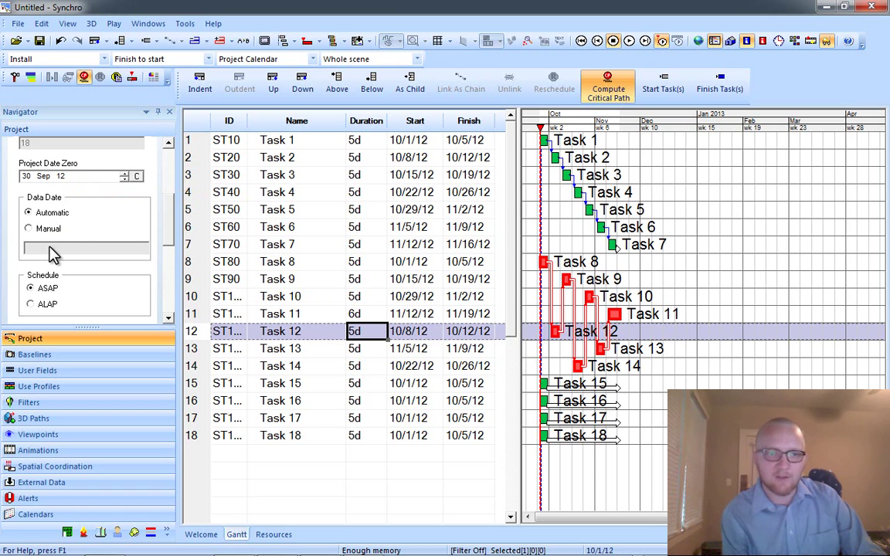
# Step: Switch Schedule From to Selected Date, then back to Data Date
pyautogui.moveTo(171, 222); pyautogui.dragTo(168, 246)
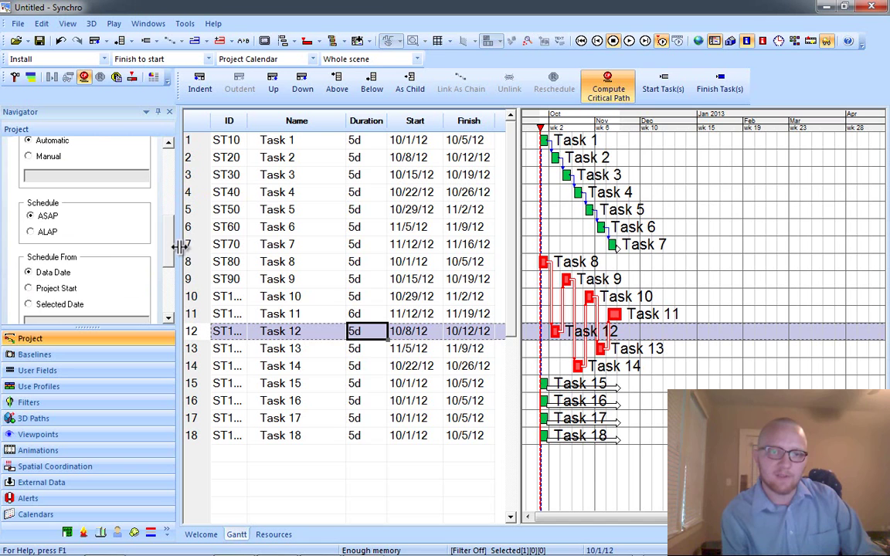
pyautogui.scroll(-1, 169, 251)
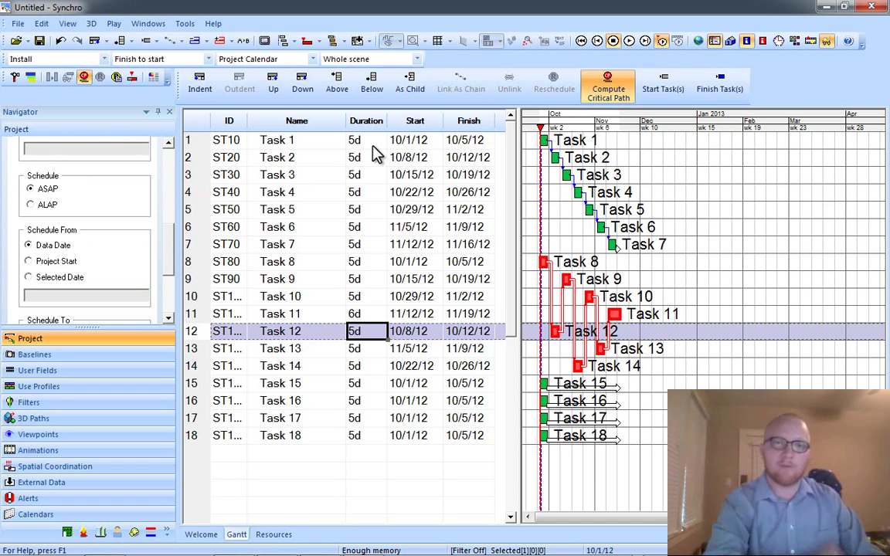
pyautogui.click(57, 277)
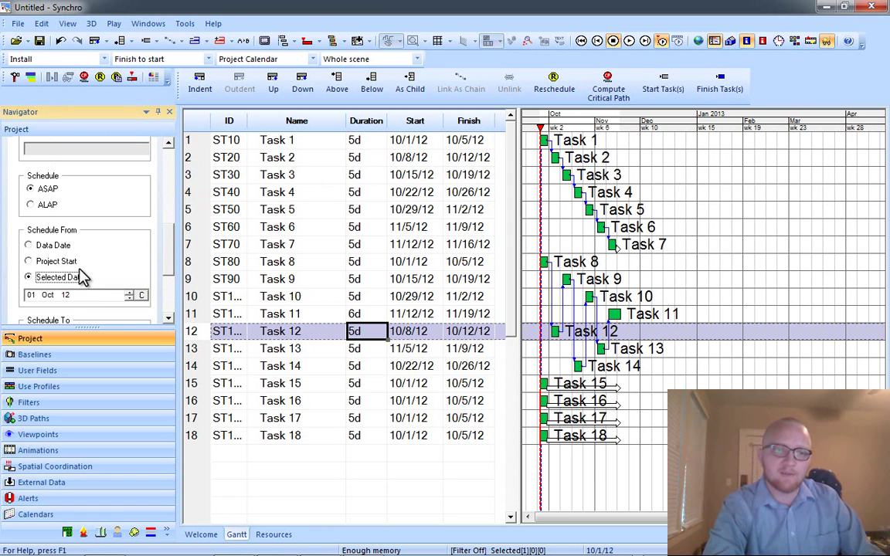
pyautogui.click(43, 245)
pyautogui.moveTo(169, 265); pyautogui.dragTo(163, 236)
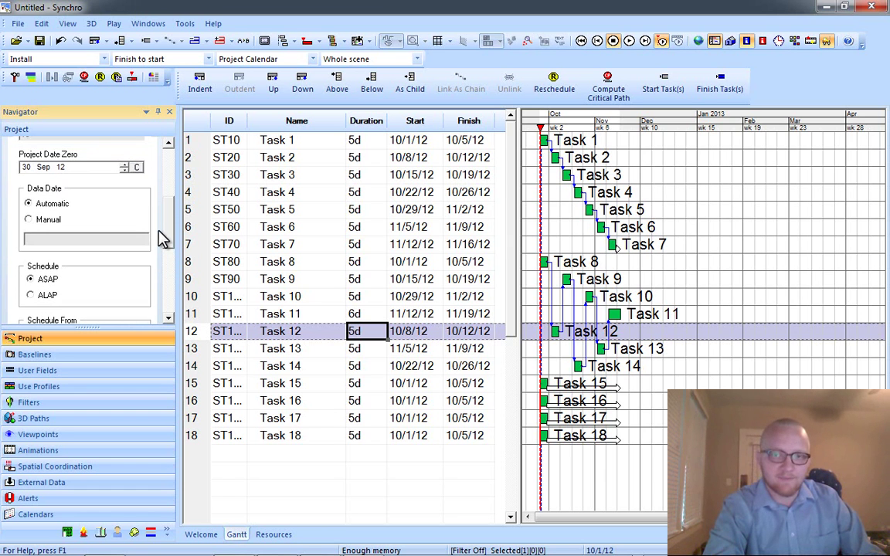
# Step: Set the Data Date to Manual at 16 October 2012
pyautogui.click(28, 220)
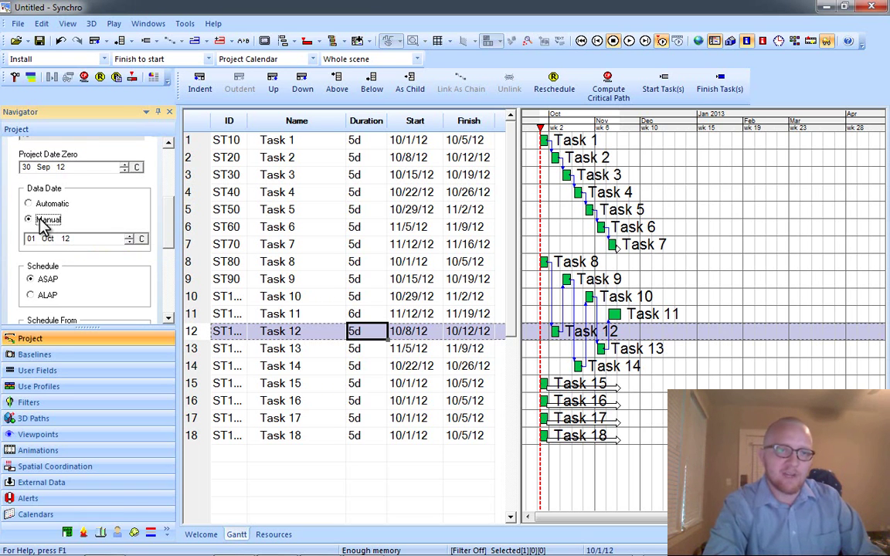
pyautogui.click(142, 238)
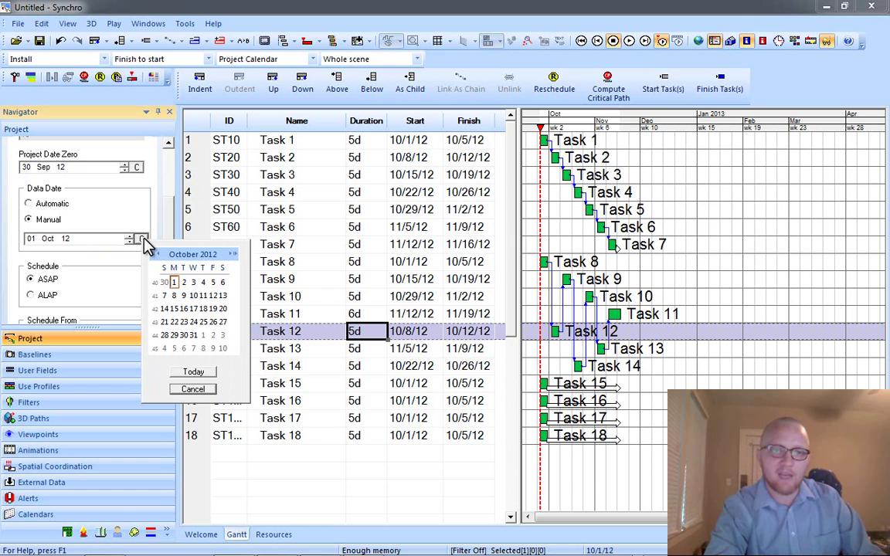
pyautogui.click(185, 309)
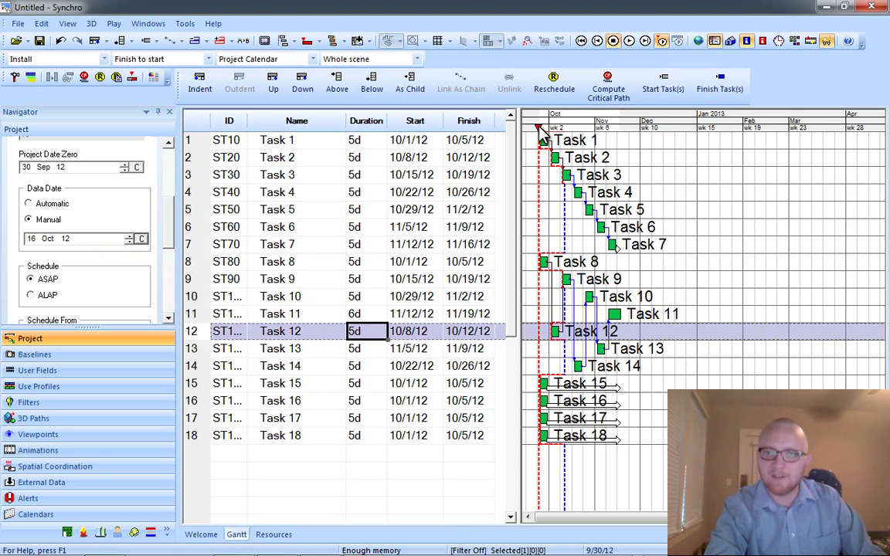
pyautogui.hscroll(-2, 537, 123)
pyautogui.hscroll(1, 649, 175)
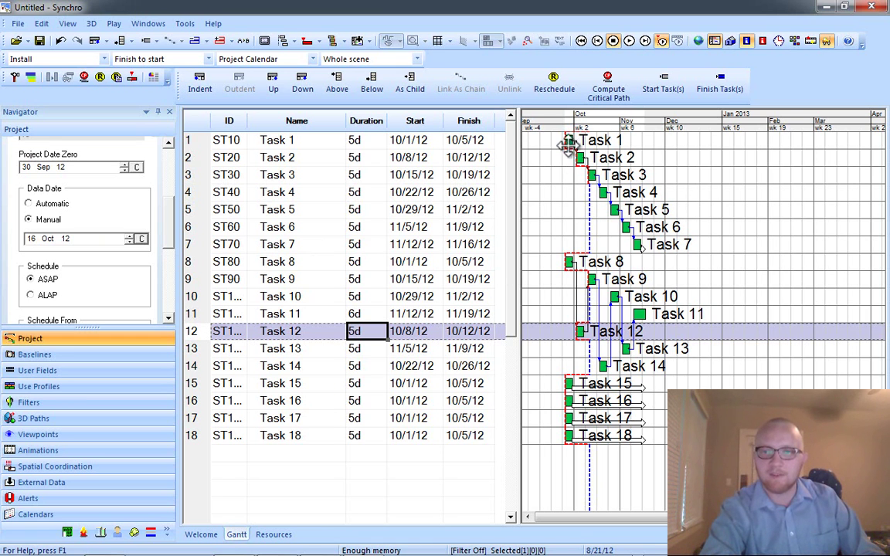
# Step: Reschedule, change the data date to 30 Oct 12, and reschedule again so Task 1 starts 10/30/12
pyautogui.click(554, 89)
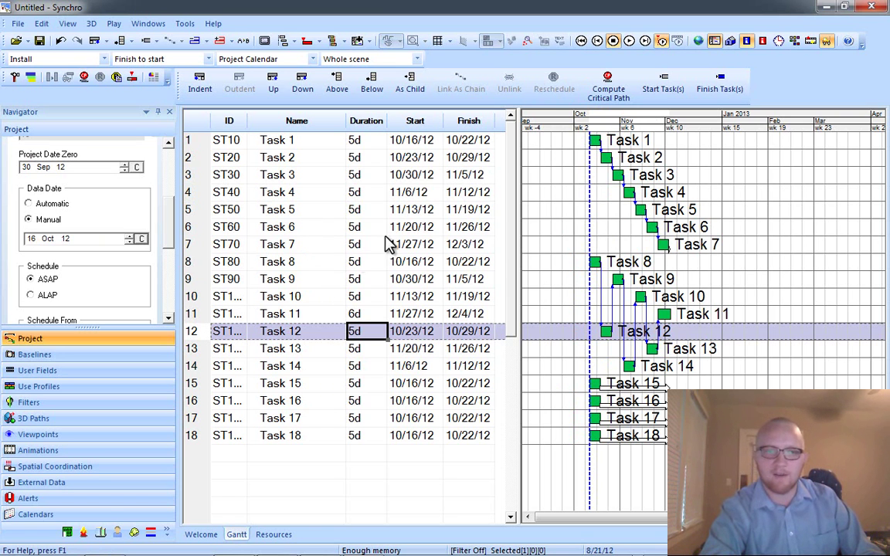
pyautogui.click(142, 240)
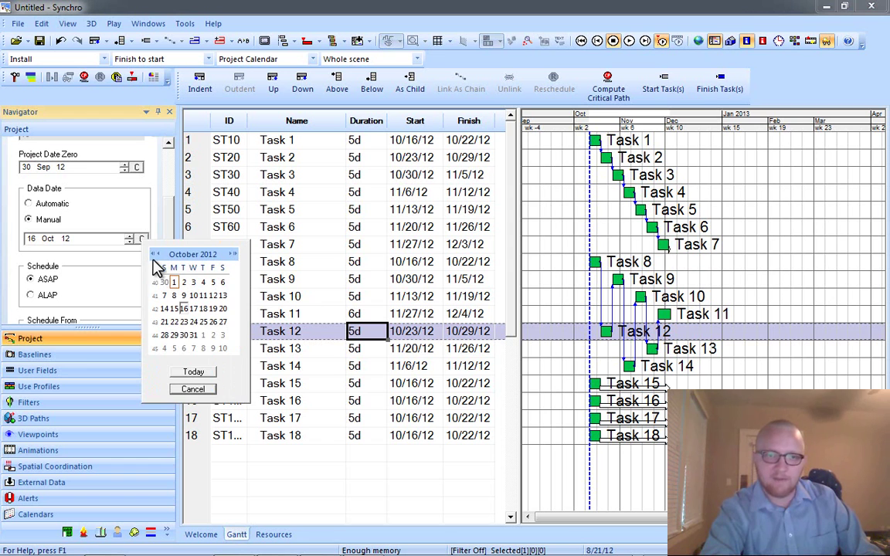
pyautogui.click(184, 335)
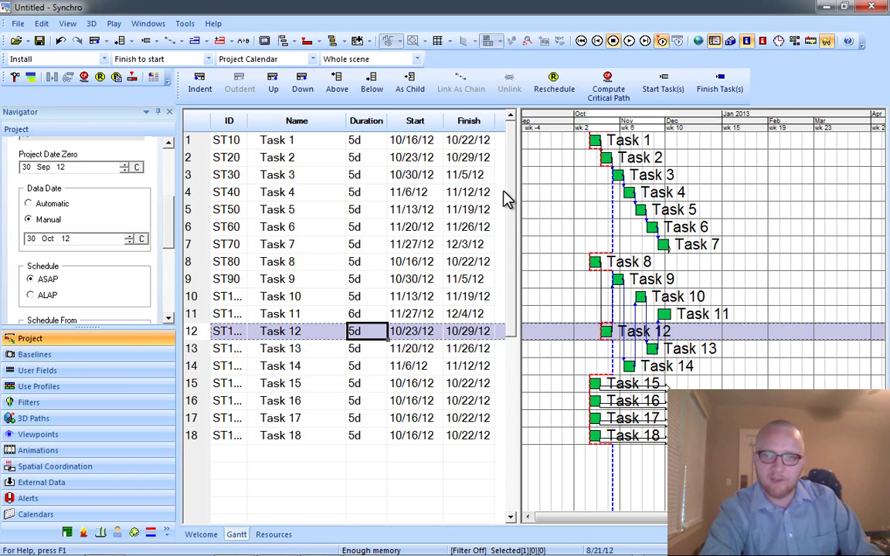
pyautogui.click(553, 91)
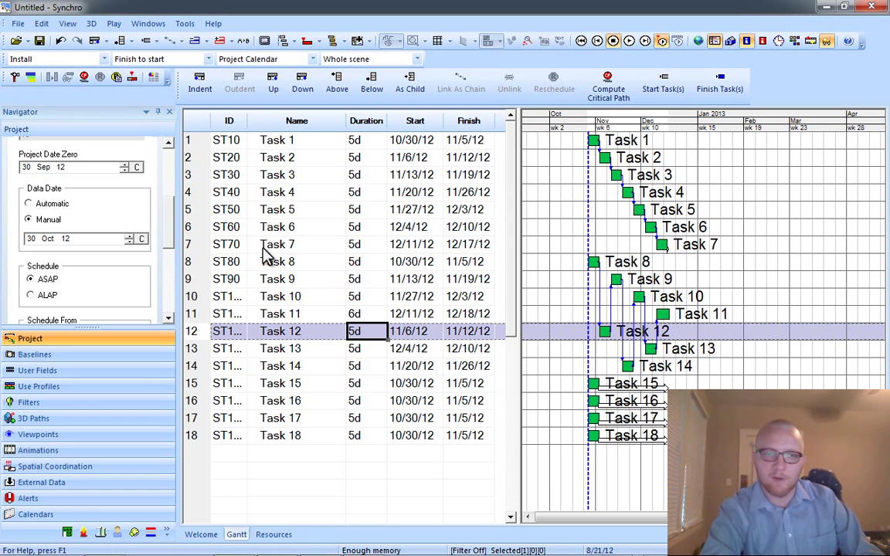
# Step: Move the Data Date calendar to February 2013 and pick 12 Feb 13
pyautogui.click(141, 239)
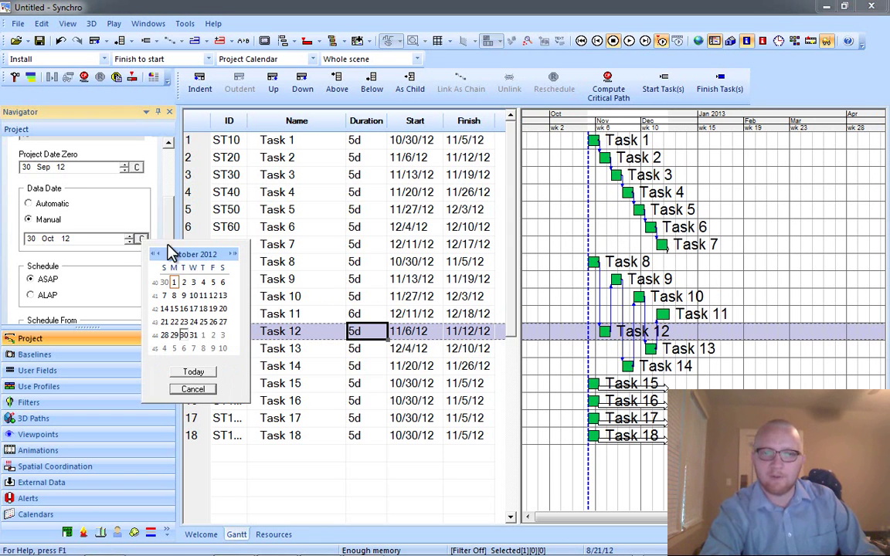
pyautogui.click(237, 255)
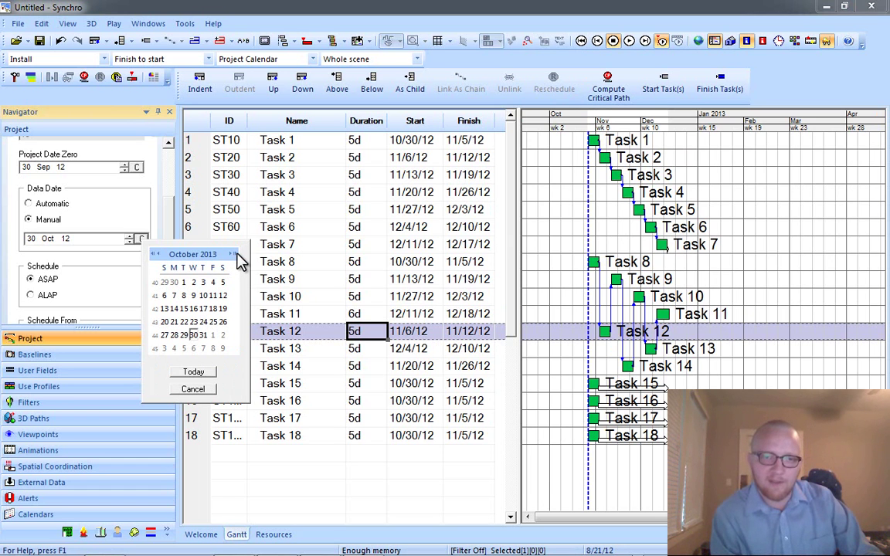
pyautogui.click(155, 255)
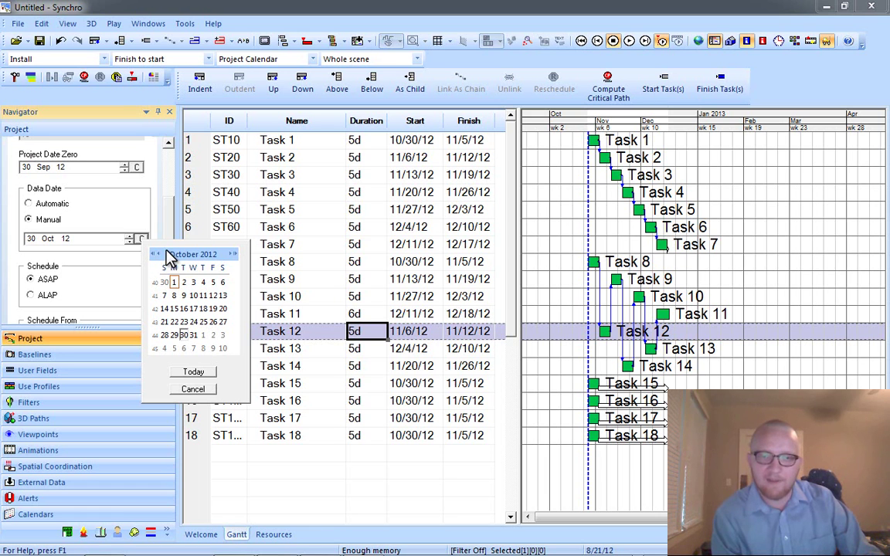
pyautogui.click(157, 255)
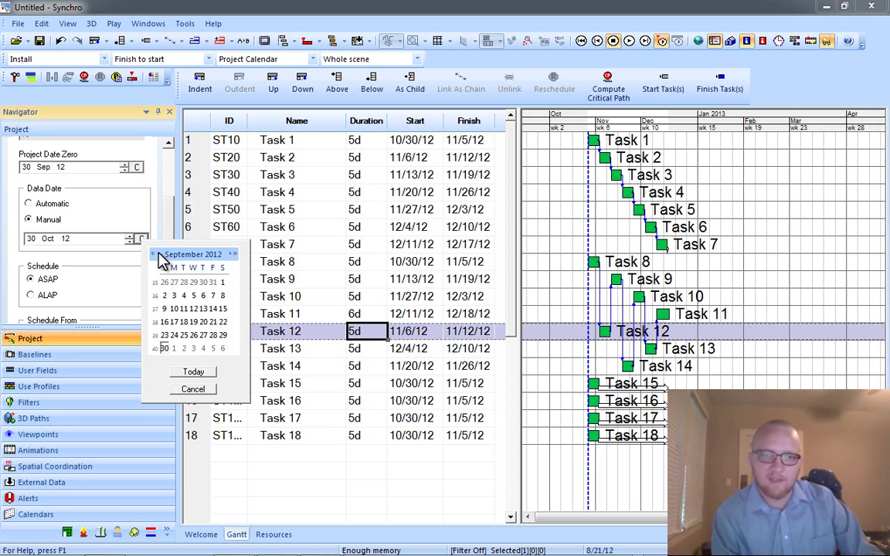
pyautogui.click(233, 254)
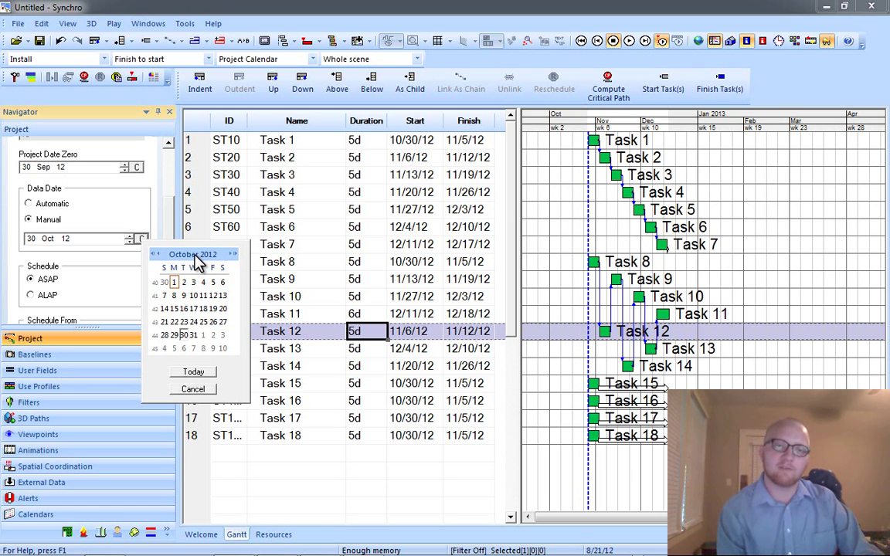
pyautogui.click(199, 259)
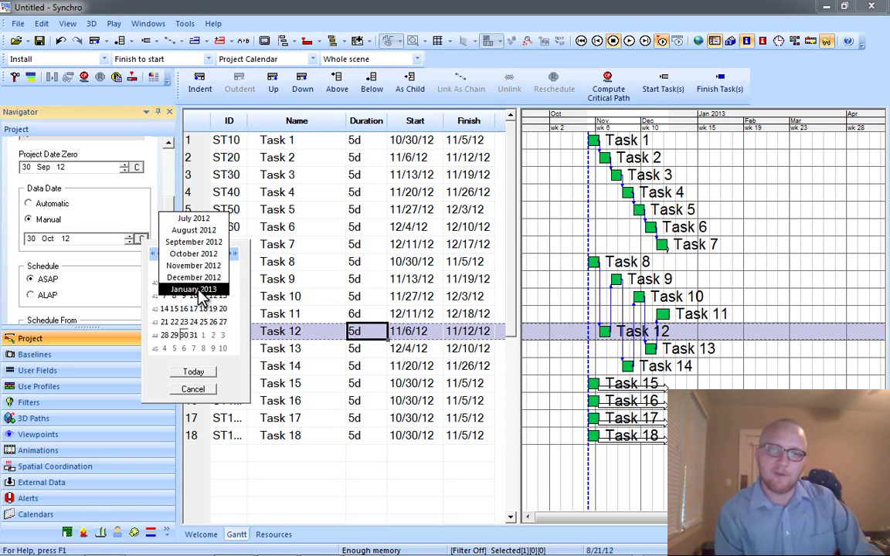
pyautogui.moveTo(199, 296); pyautogui.dragTo(203, 266)
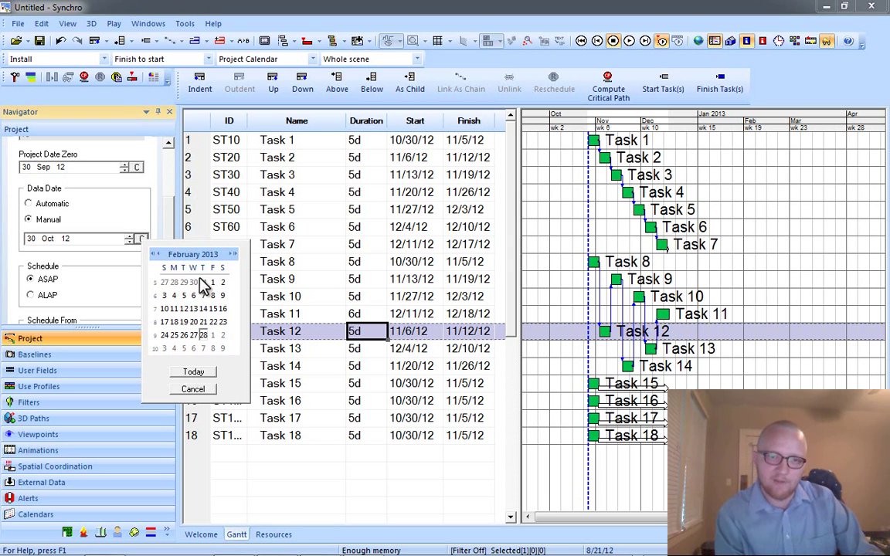
pyautogui.click(183, 308)
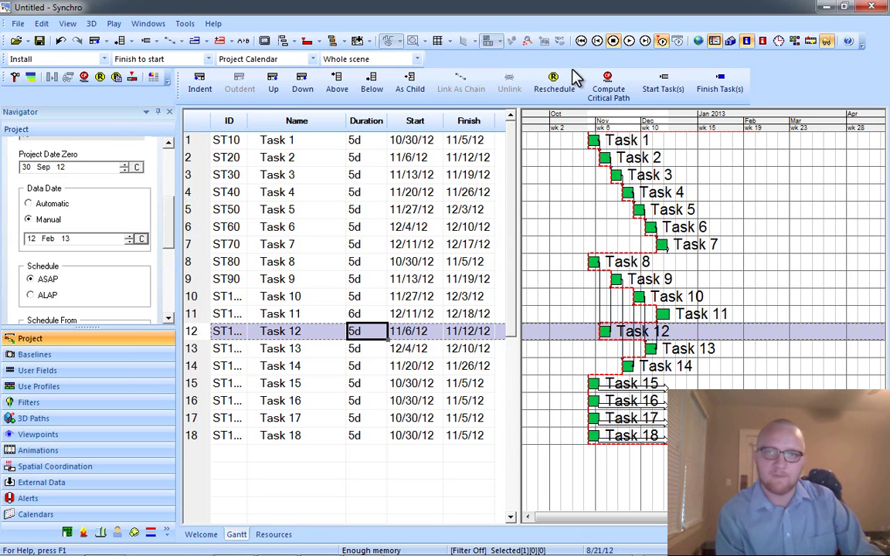
# Step: Reschedule all tasks from 12 Feb 13 and pan the Gantt to show bars through 4/2/13
pyautogui.click(555, 90)
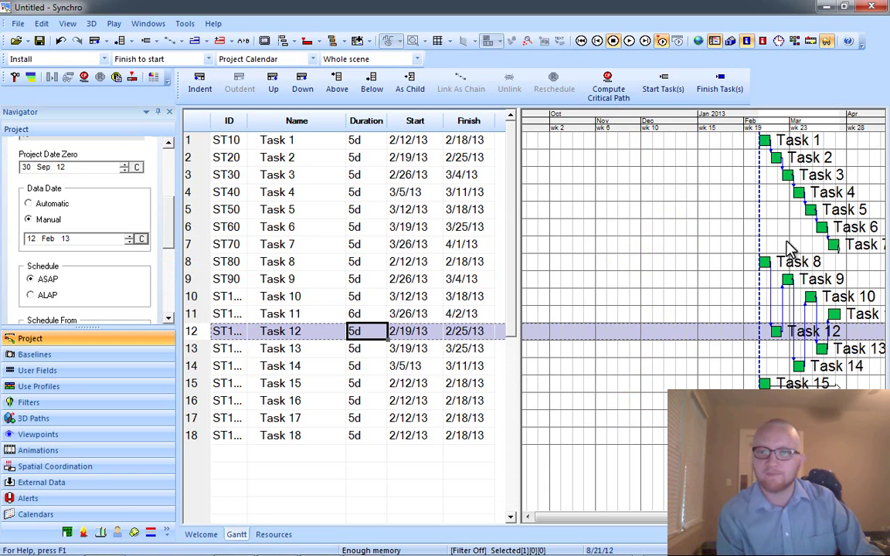
pyautogui.moveTo(790, 249); pyautogui.dragTo(618, 251)
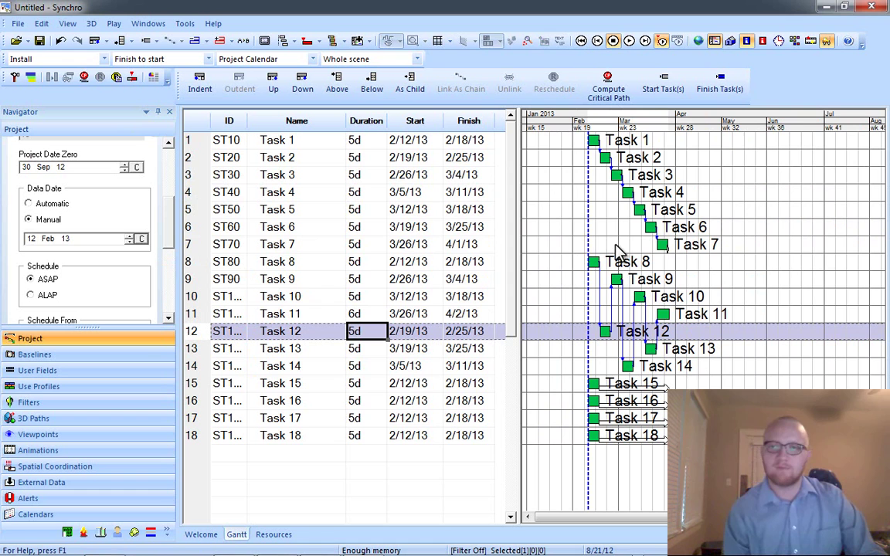